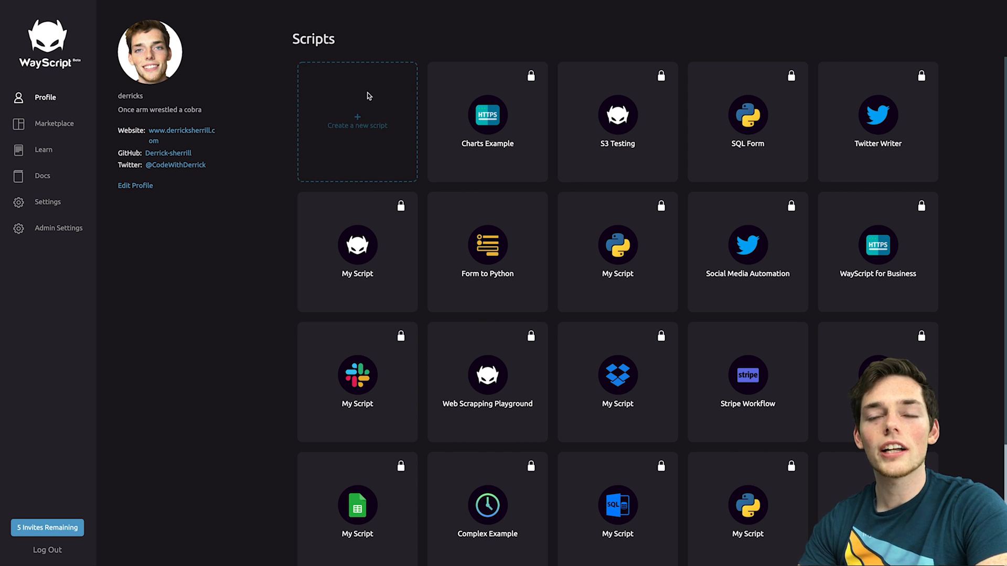
Step: Create a new script named "Youtube Charts Example"
type("Youtube C")
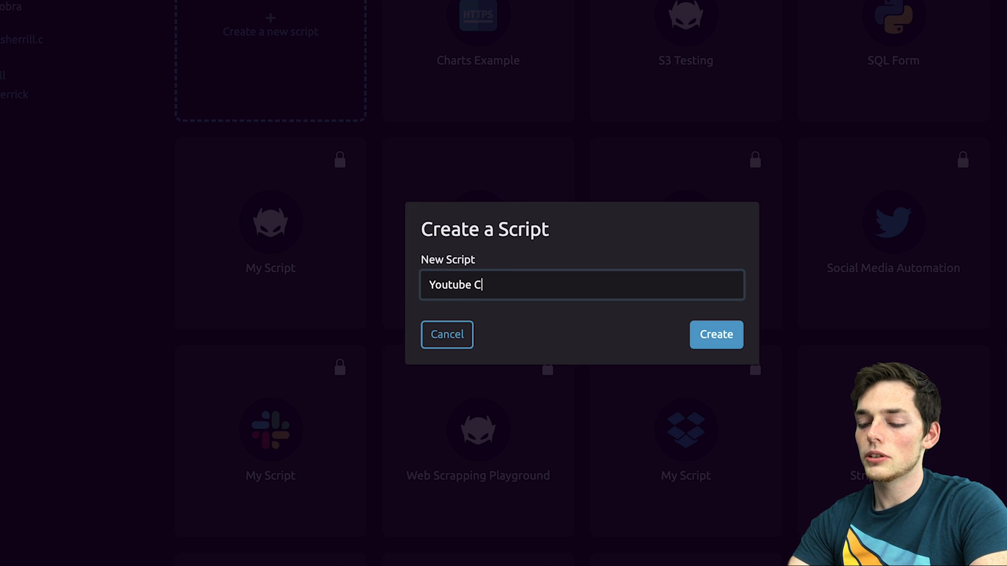
type("harts Example")
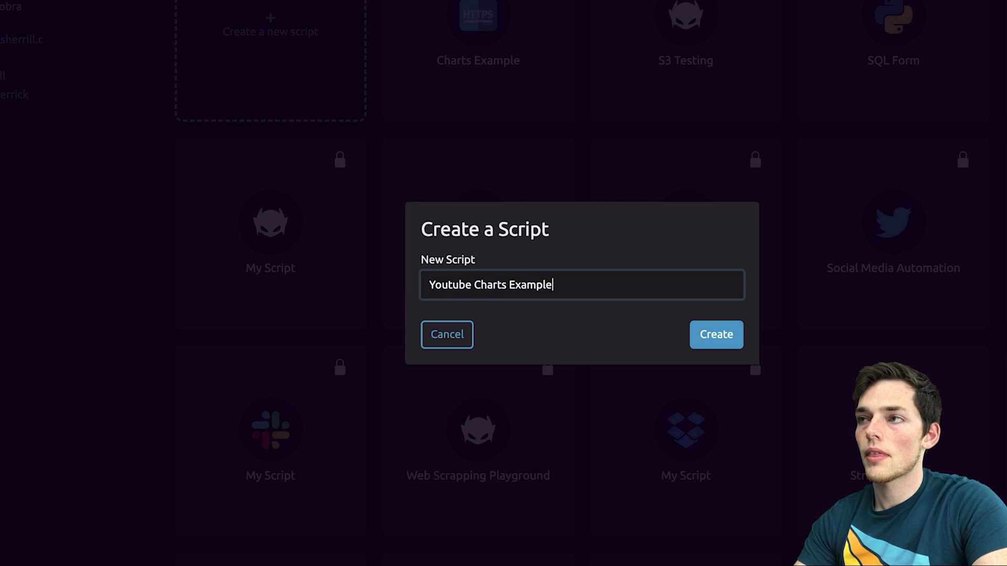
key("Return")
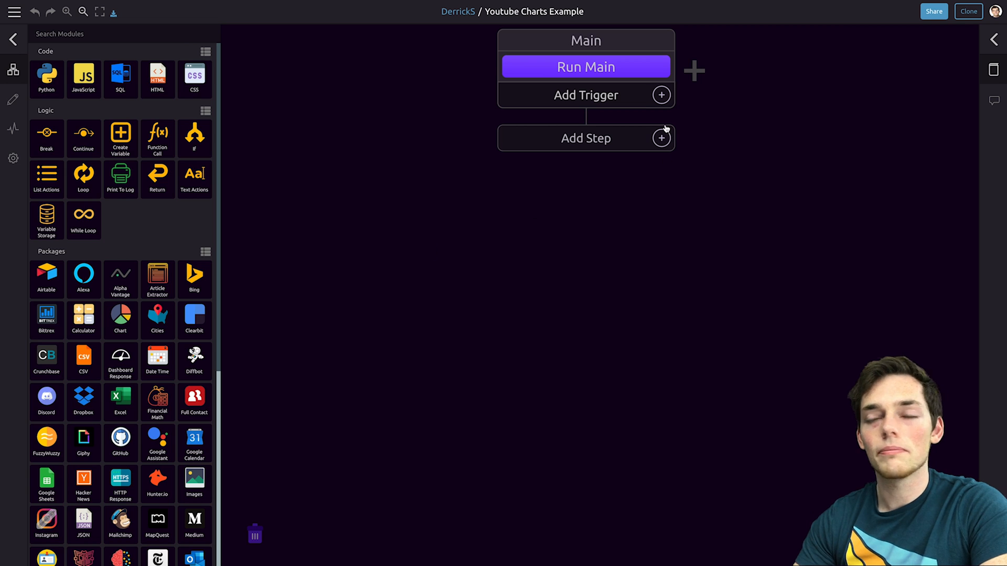
Step: Add an HTTP Trigger to the script's Main flow
left_click(661, 95)
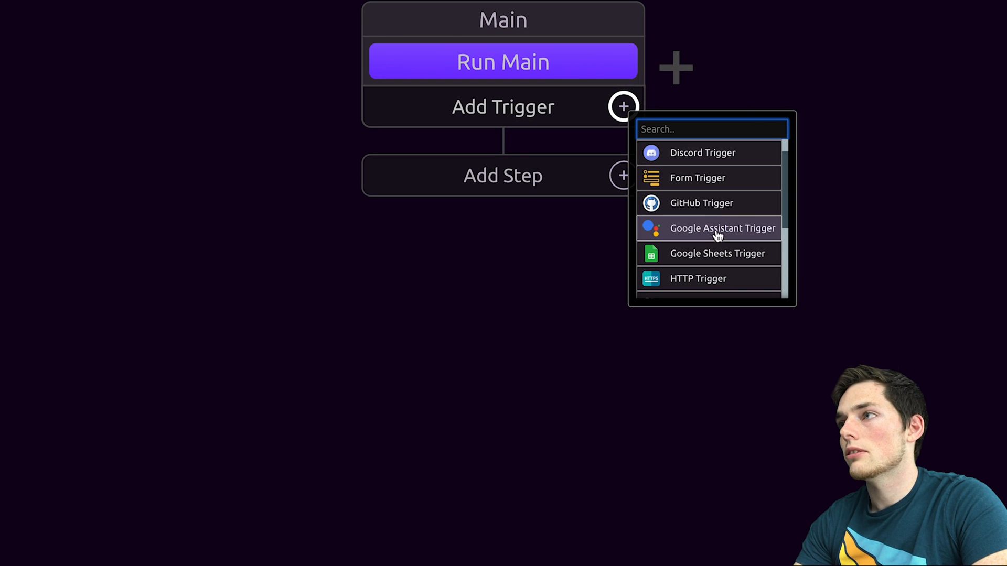
scroll(713, 239, "down", 1)
left_click(708, 257)
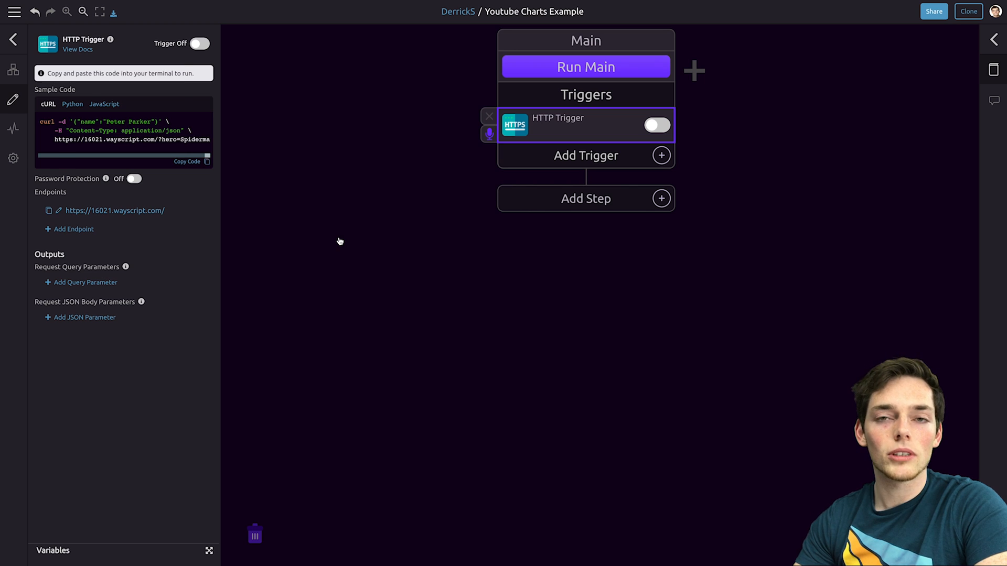
left_click(340, 242)
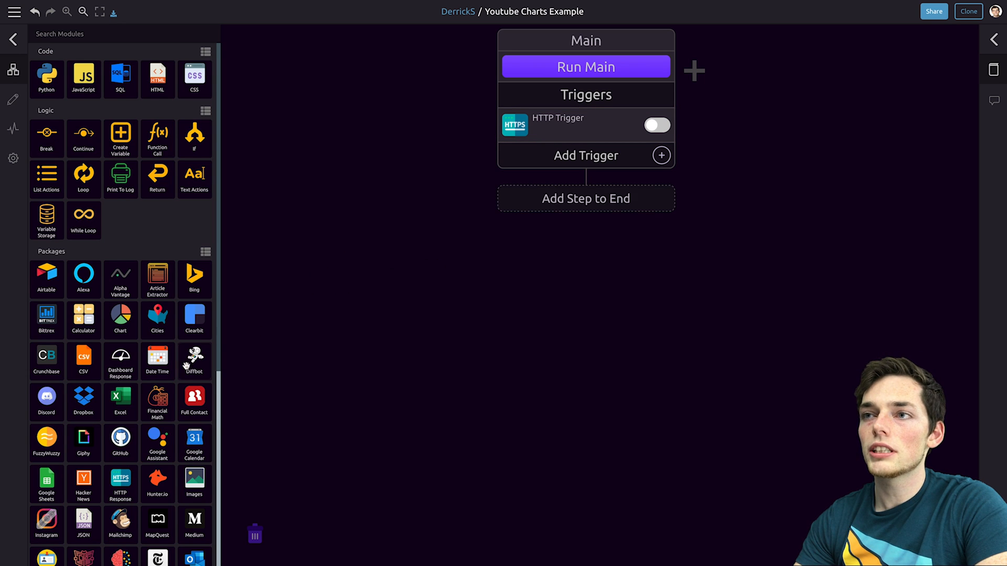
Step: Add a Google Sheets step in Read File mode to the end of the flow, reading Sheet1 of the ShiftA_Results file
scroll(168, 388, "down", 3)
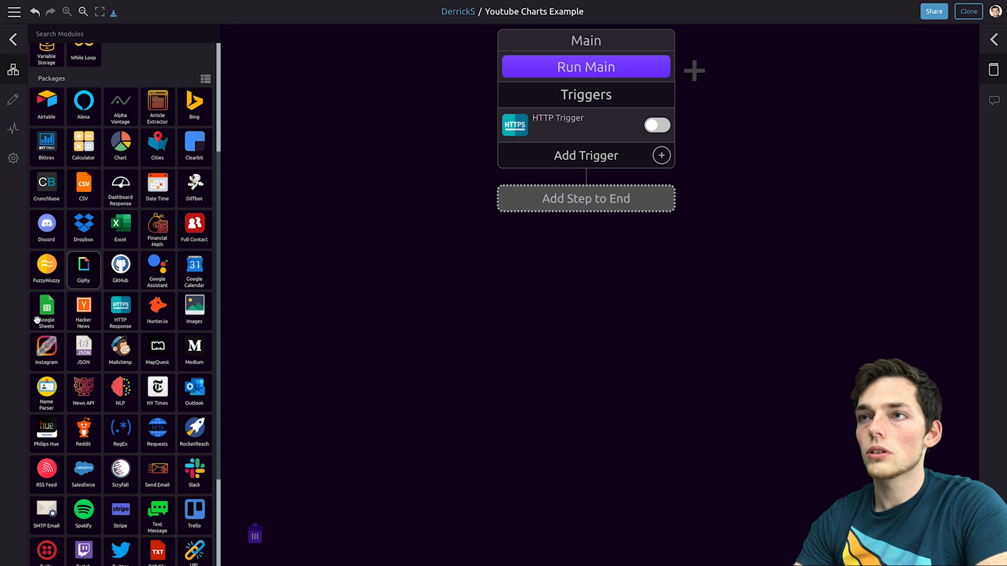
left_click_drag(39, 313, 587, 202)
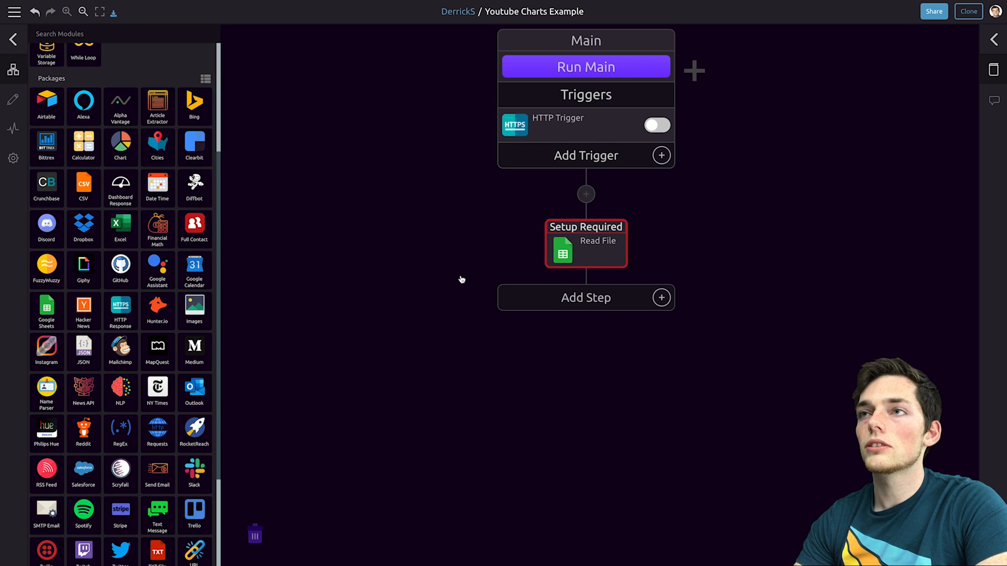
mouse_move(134, 241)
left_mouse_down()
mouse_move(281, 241)
mouse_move(555, 210)
mouse_move(261, 241)
mouse_move(128, 233)
left_mouse_up()
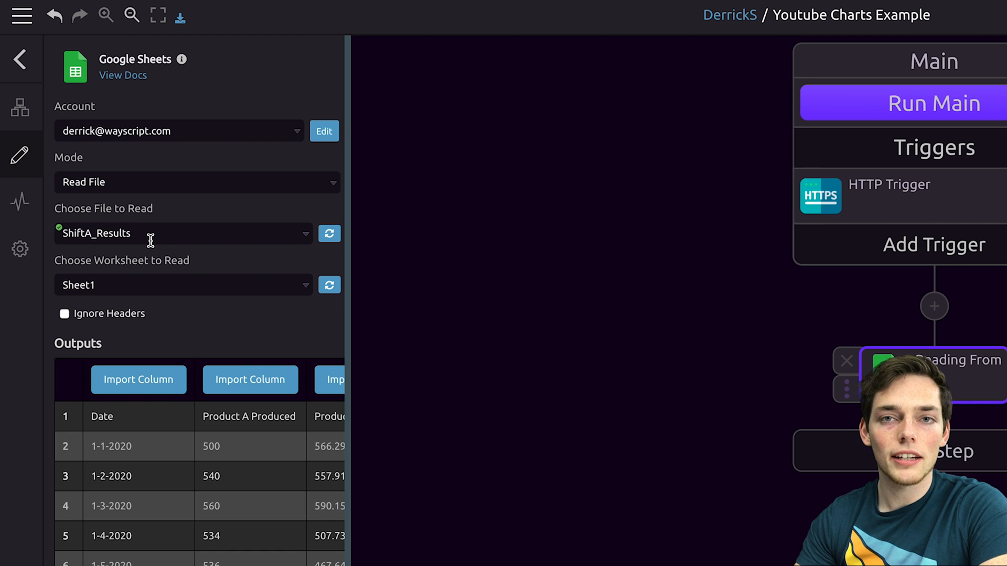
left_click(124, 283)
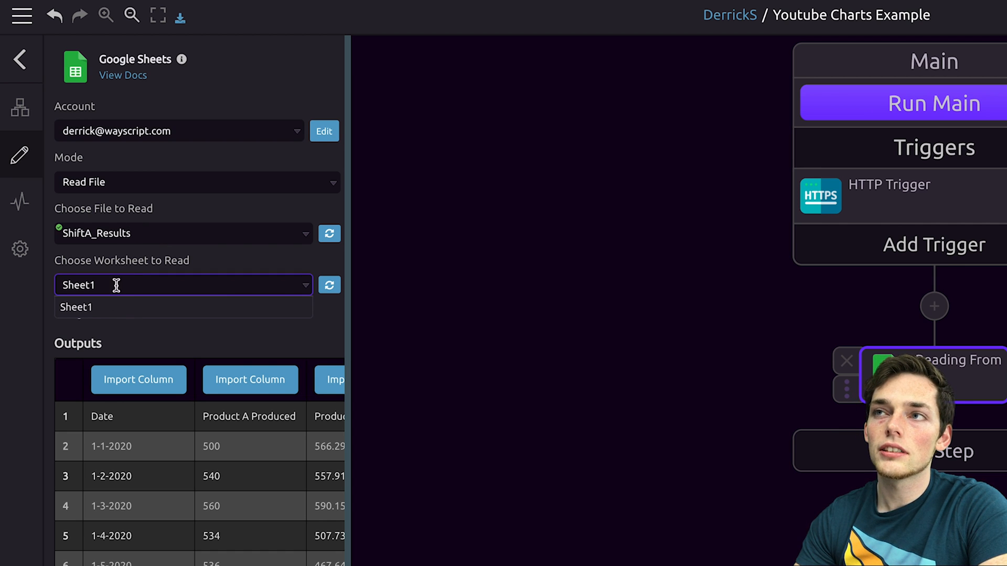
left_click(125, 263)
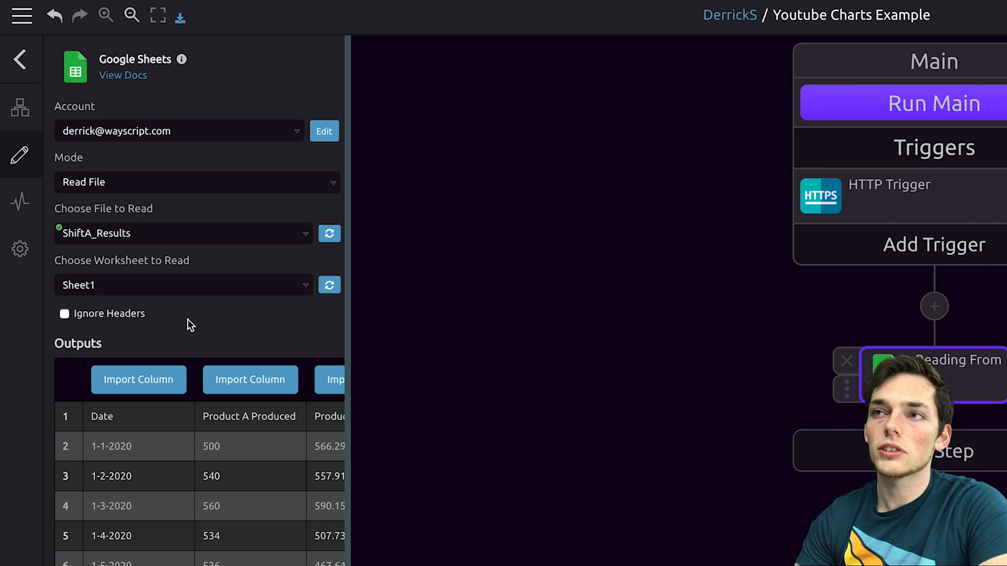
Step: Ignore the sheet's headers and import the date column and the Product A, B, C and D columns as variables
left_click_drag(232, 279, 429, 279)
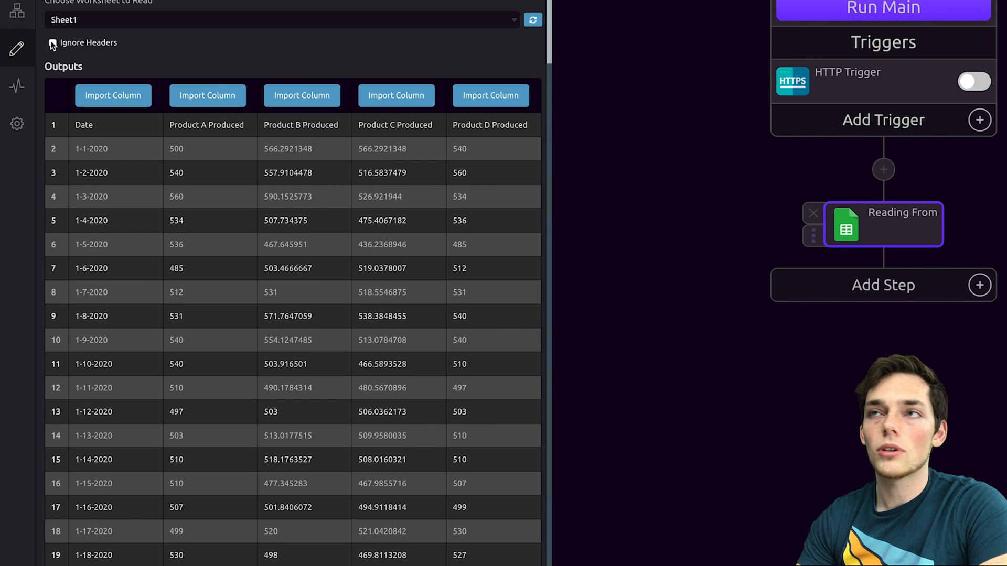
left_click(41, 96)
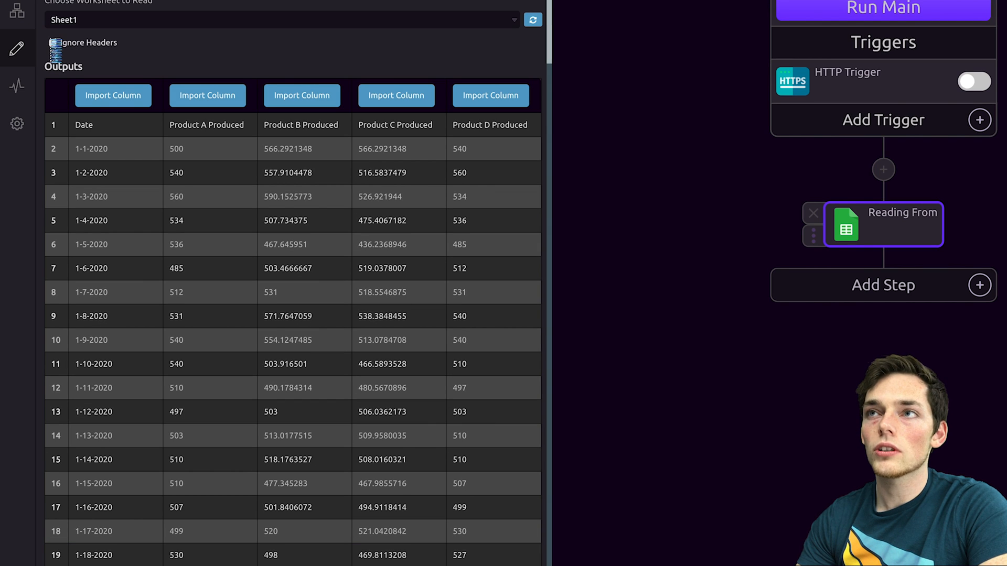
left_click(224, 101)
left_click(344, 100)
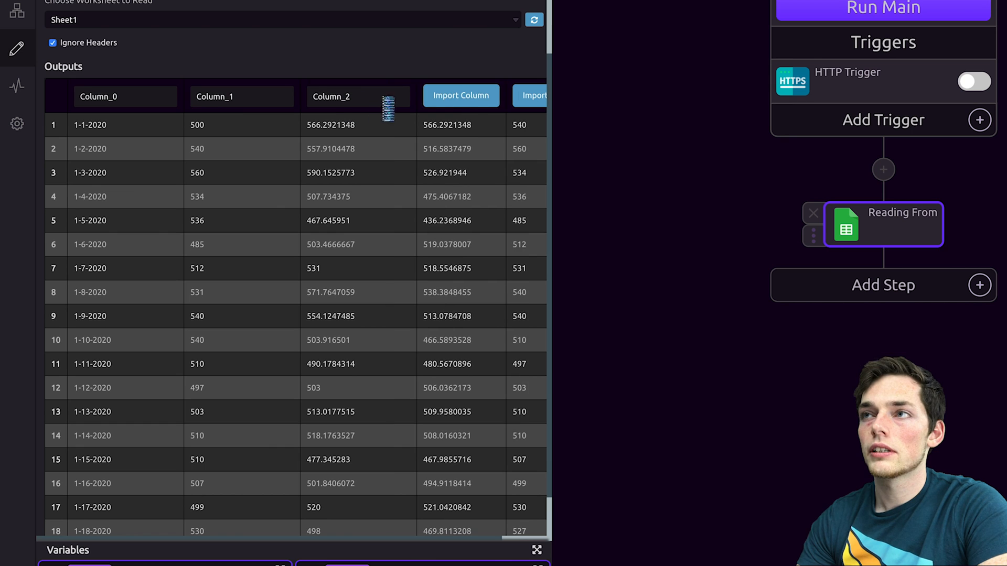
left_click(460, 97)
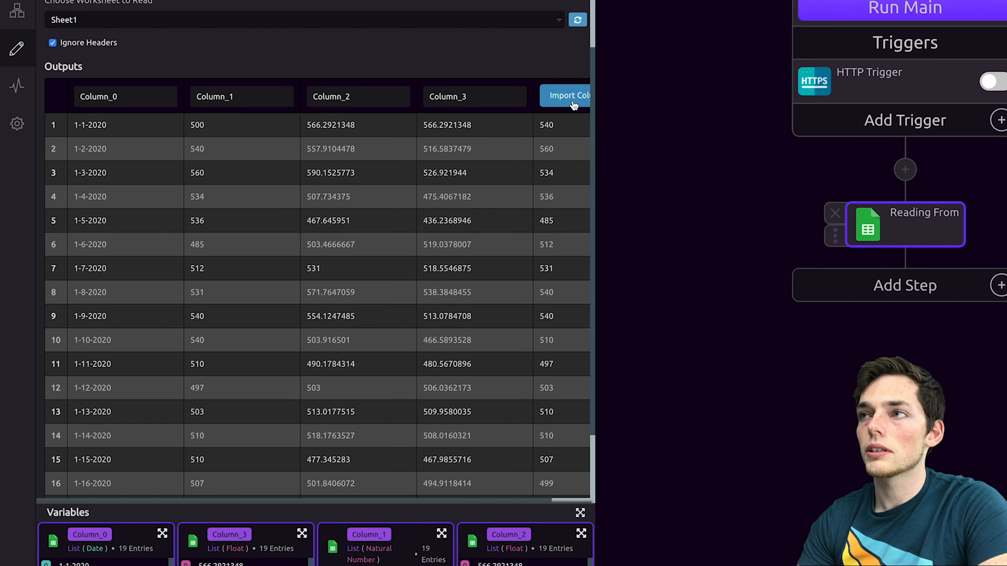
left_click(574, 105)
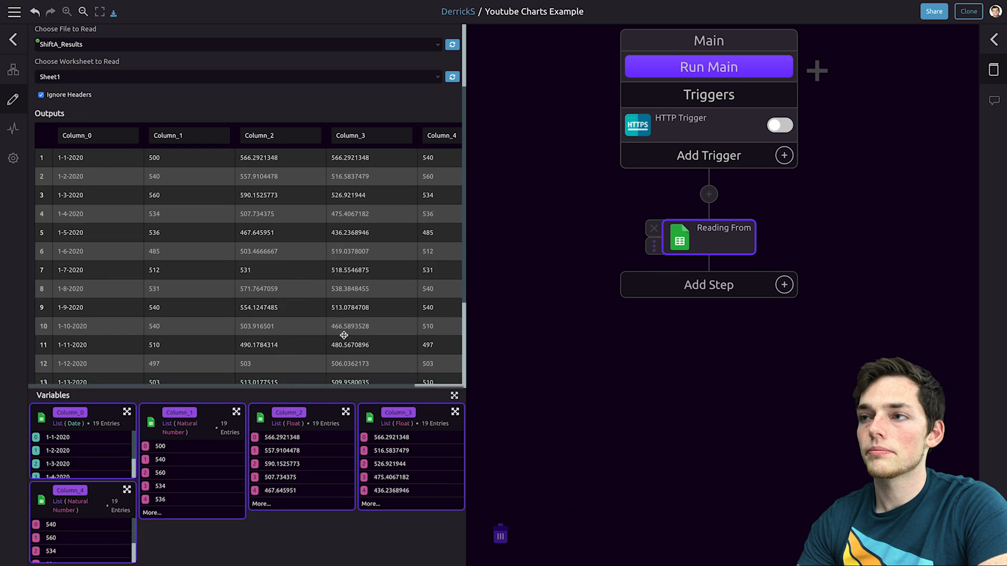
left_click_drag(486, 495, 420, 164)
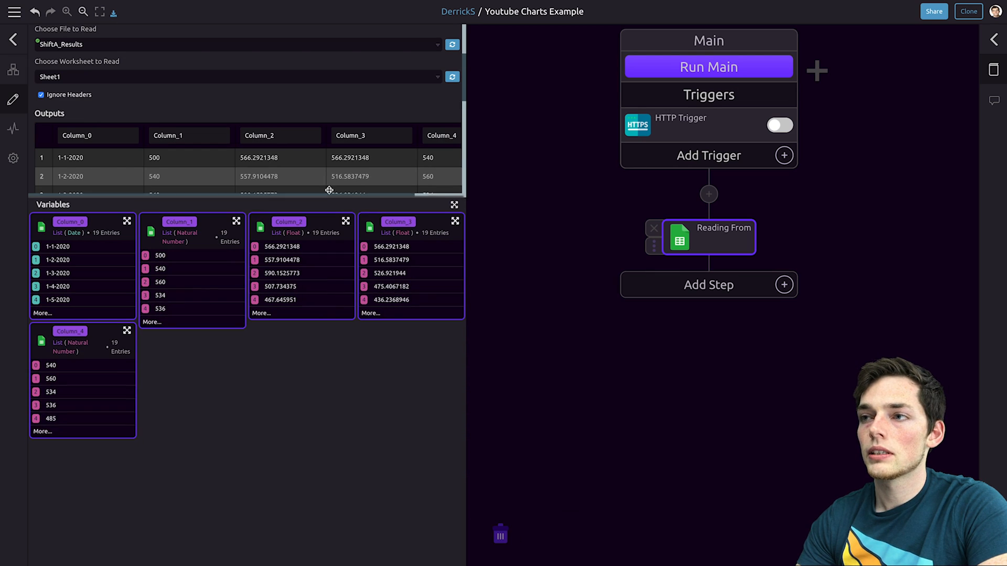
left_click_drag(329, 190, 329, 178)
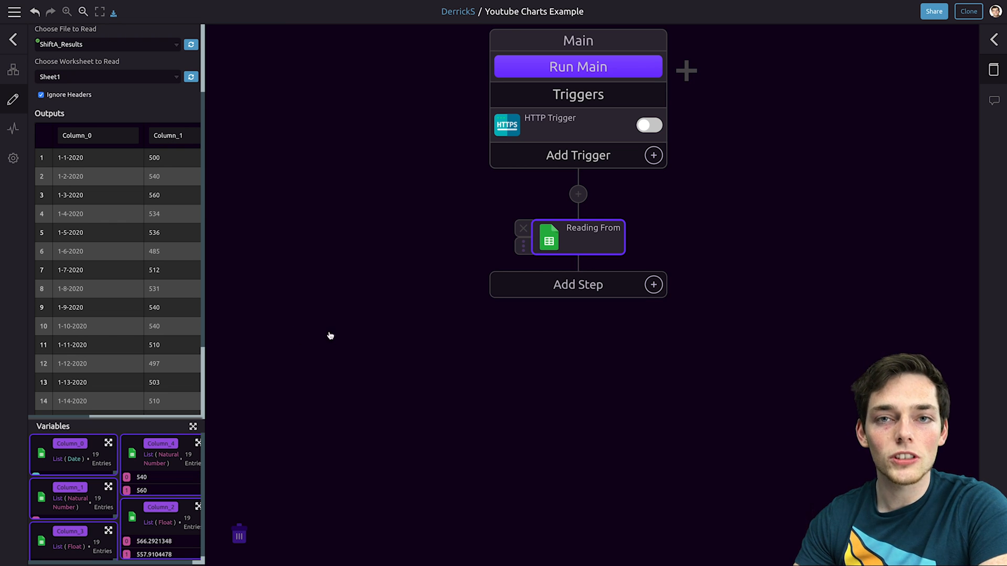
Step: Add a Chart step after the Google Sheets step and set its chart type to Line Chart
left_click(367, 329)
left_click_drag(157, 187, 543, 285)
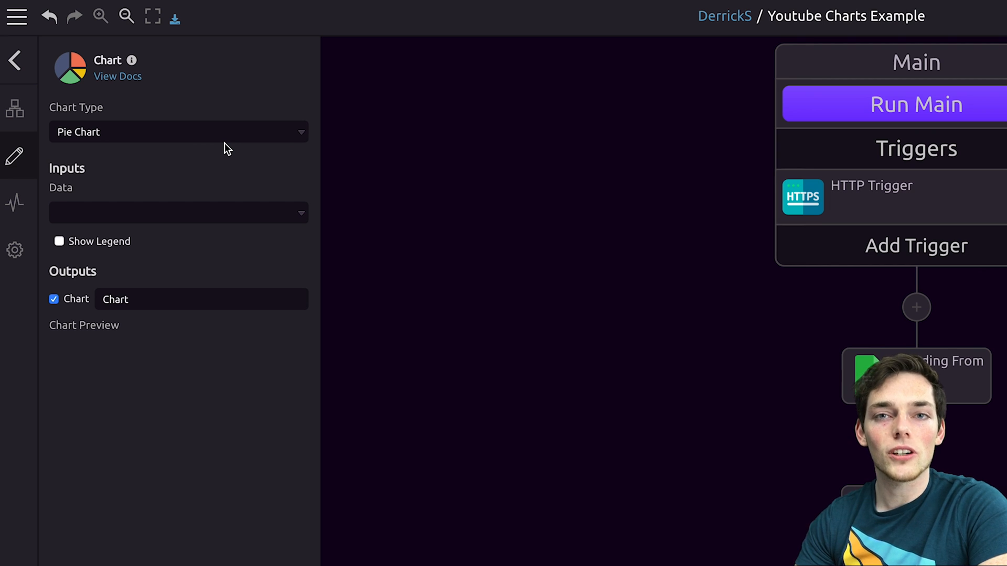
left_click(230, 126)
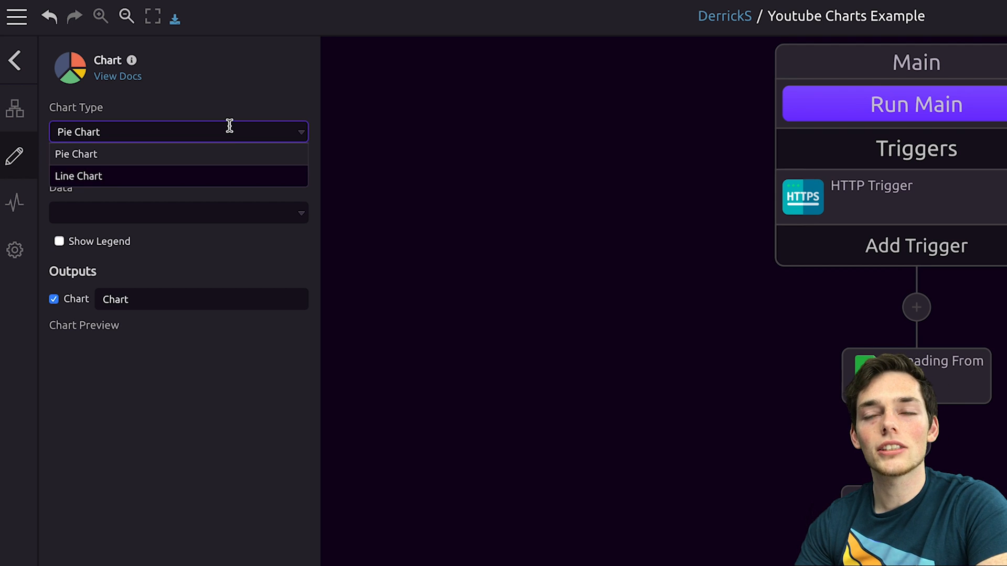
left_click(190, 175)
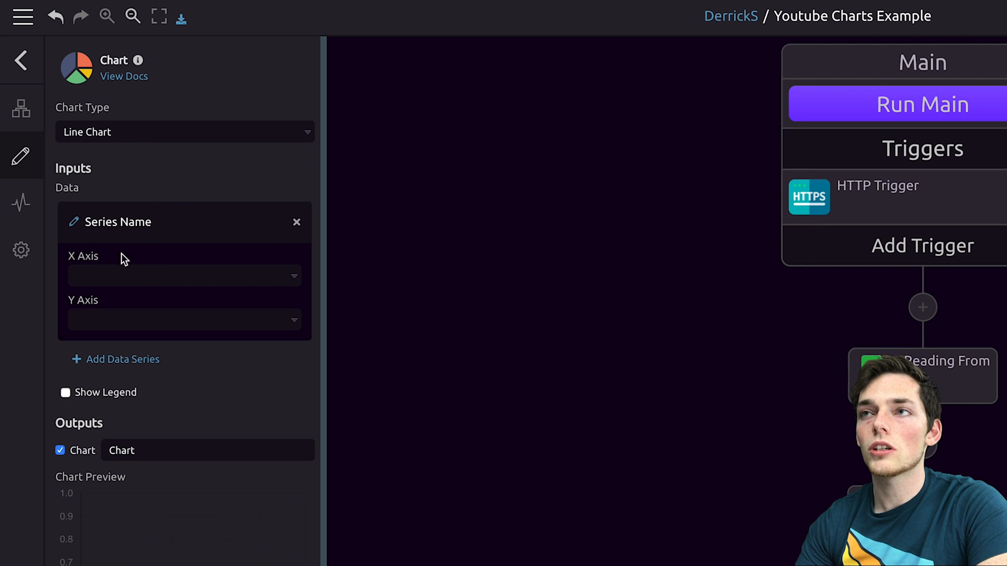
Step: Name the first data series "Product A Produced" and assign Column_0 to its X axis and Column_1 to its Y axis
left_click(74, 221)
type("Product A Produced")
key("Return")
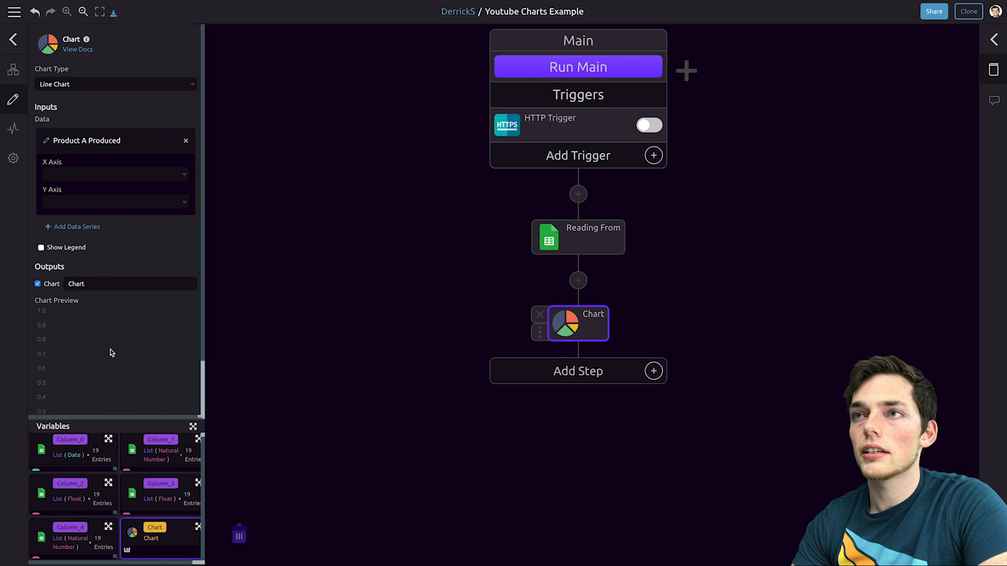
left_click_drag(70, 441, 59, 176)
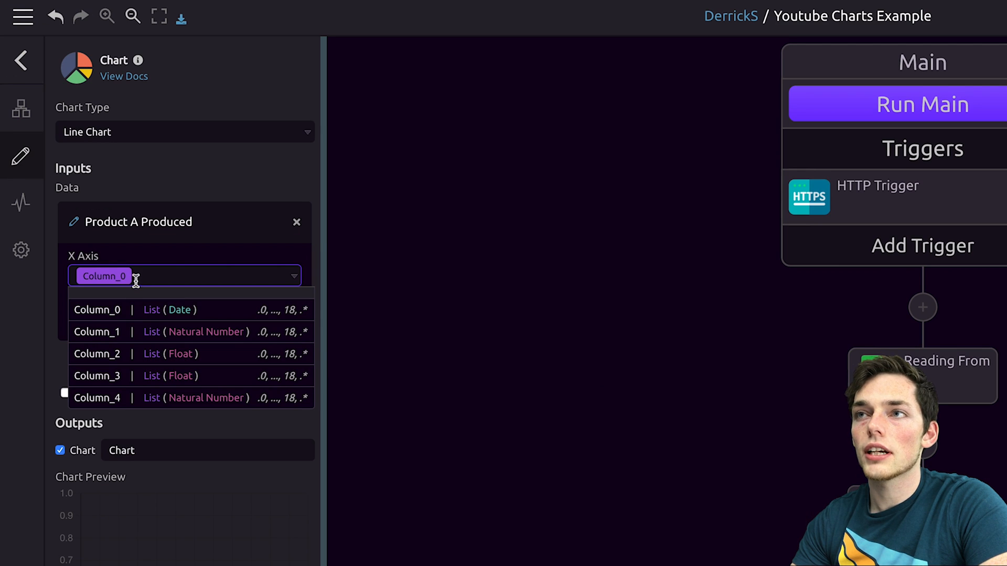
left_click(150, 254)
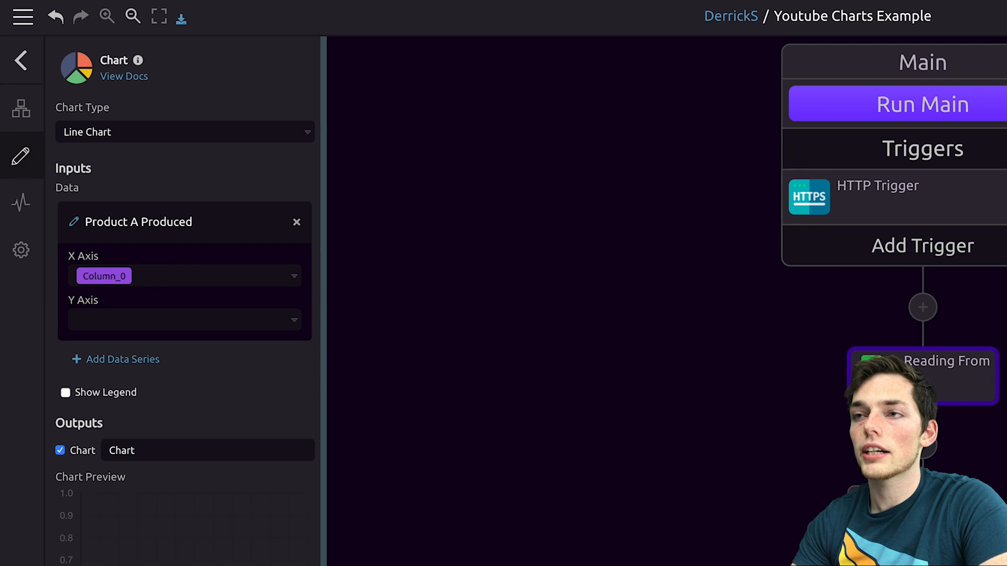
left_click(124, 315)
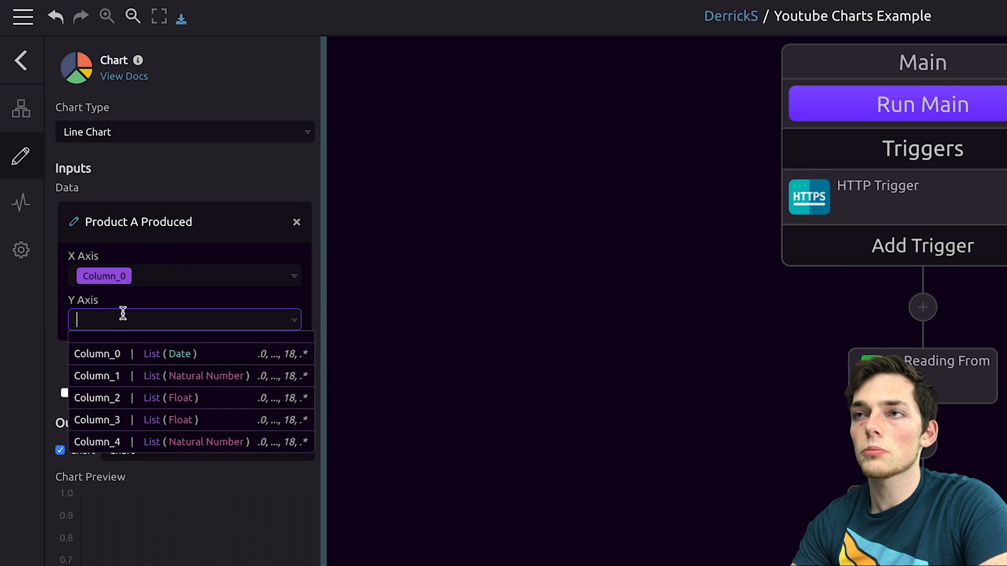
left_click(130, 379)
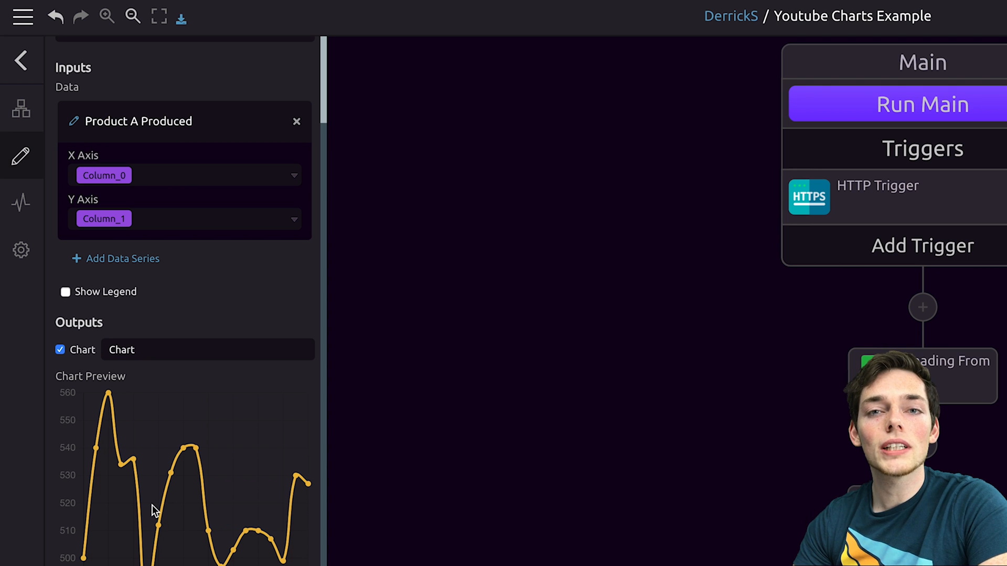
Step: Add a second data series to the line chart with Column_0 on the X axis and Column_2 on the Y axis
scroll(153, 505, "up", 2)
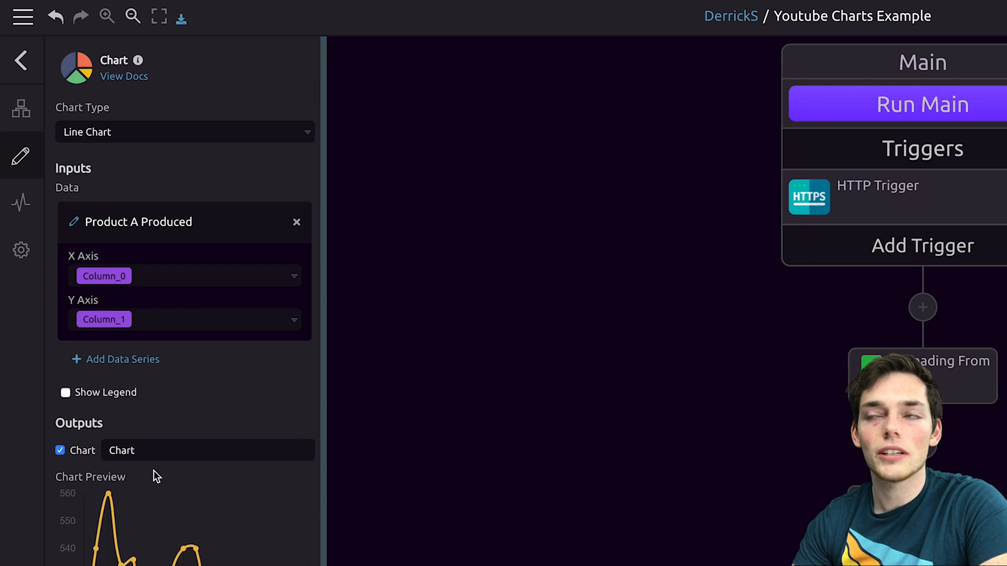
left_click(135, 366)
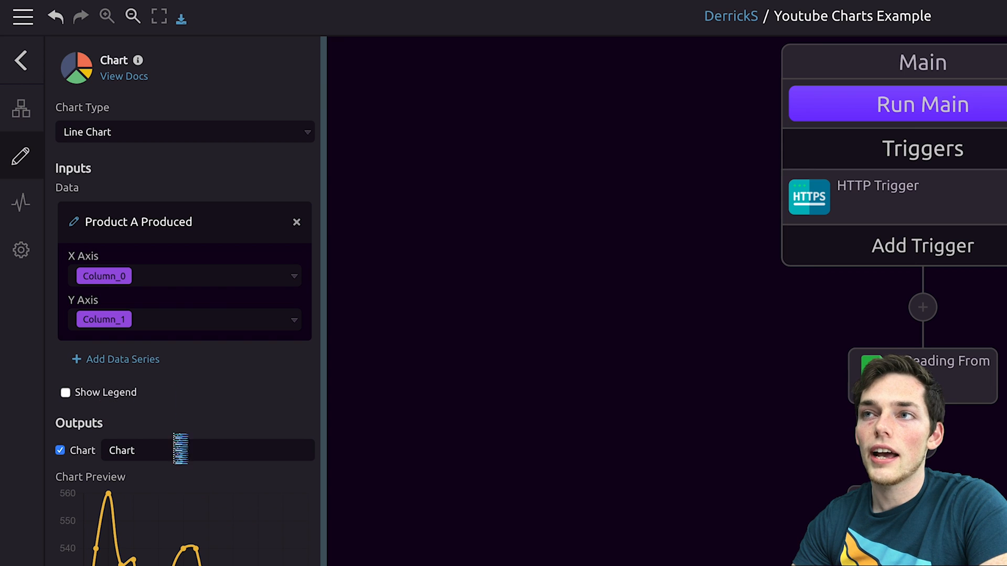
left_click(119, 465)
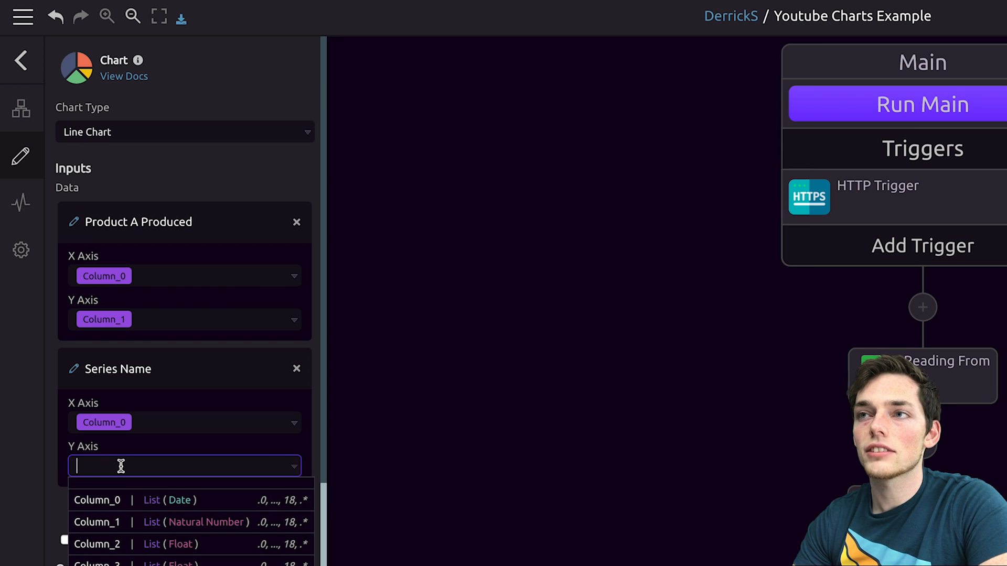
left_click(127, 543)
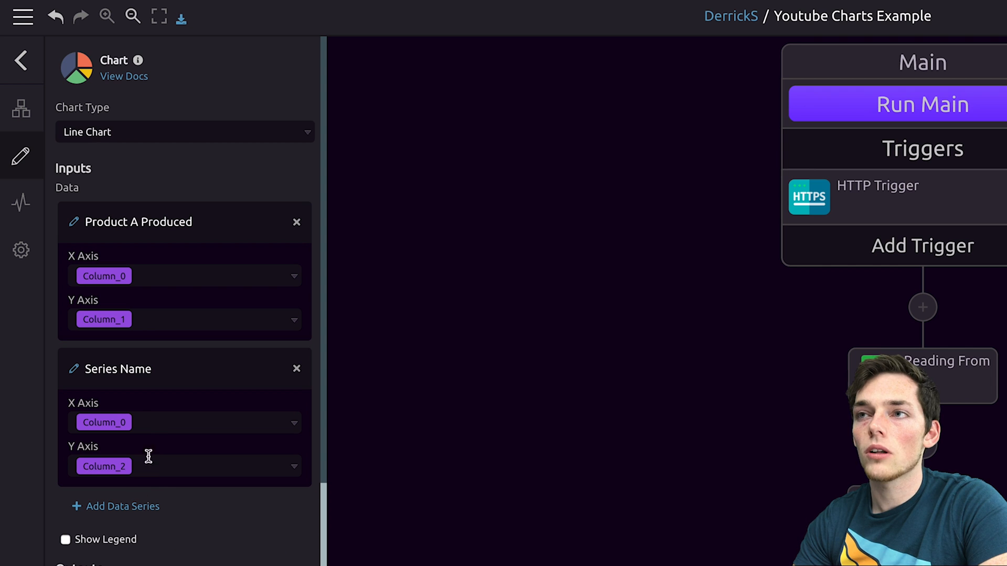
scroll(159, 517, "down", 2)
scroll(159, 517, "down", 2)
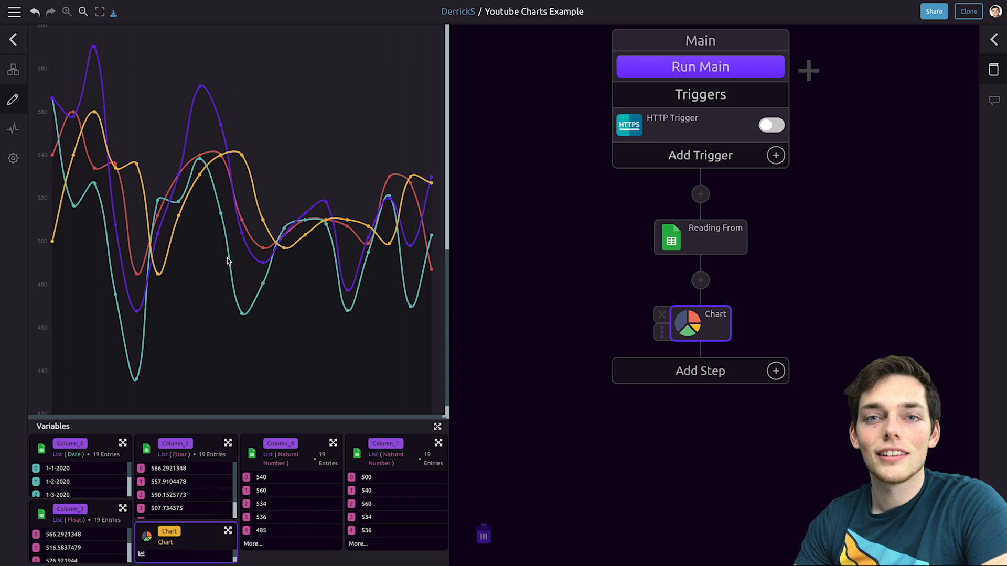
Step: Turn on the legend for the line chart and check it in the chart preview
scroll(230, 262, "up", 5)
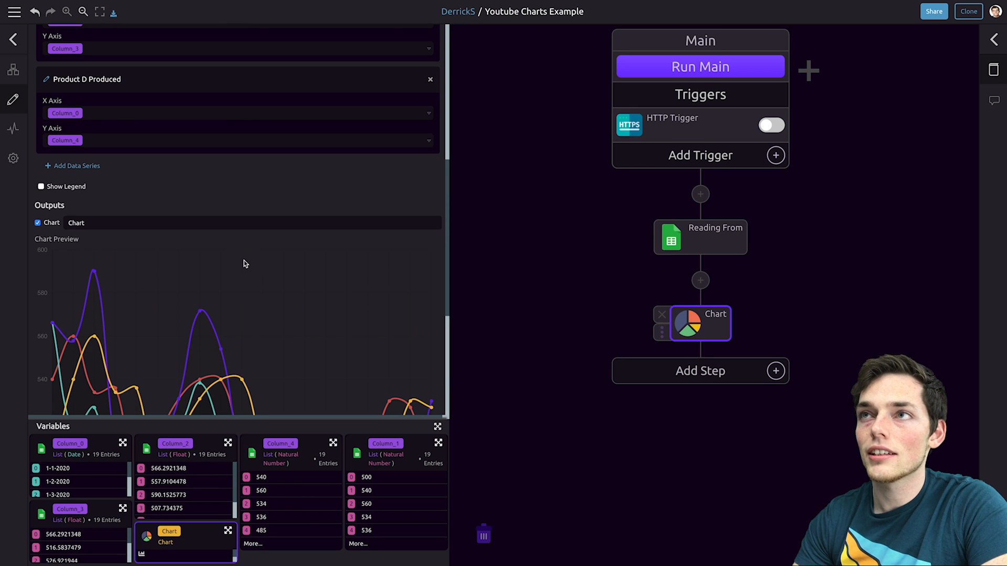
left_click(41, 186)
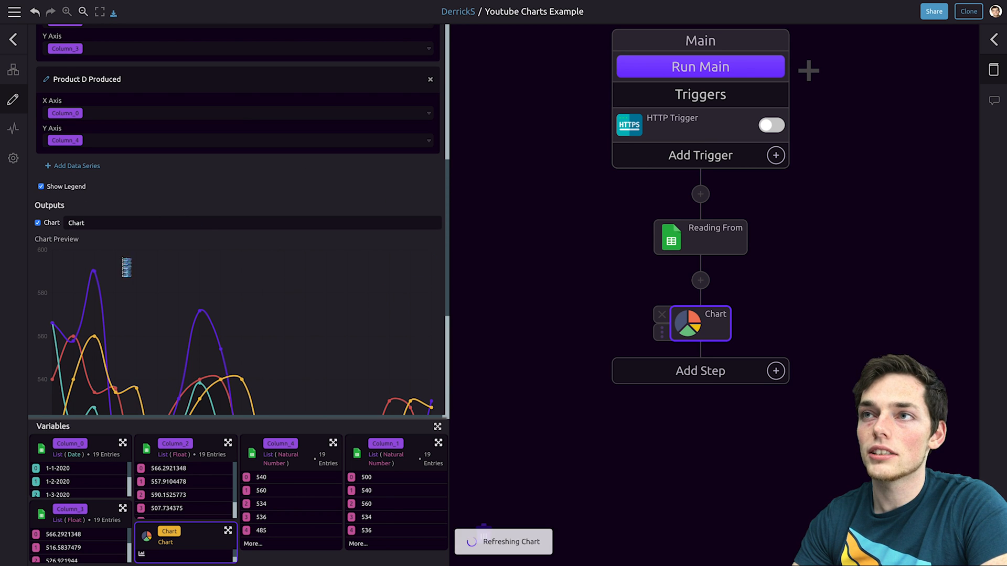
scroll(240, 326, "down", 2)
scroll(235, 322, "down", 1)
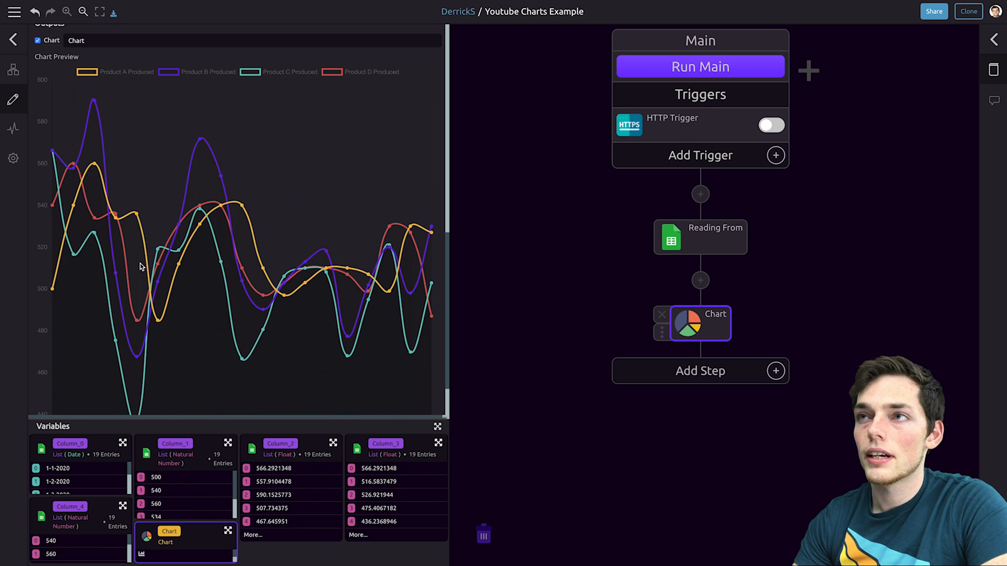
left_click_drag(448, 298, 292, 300)
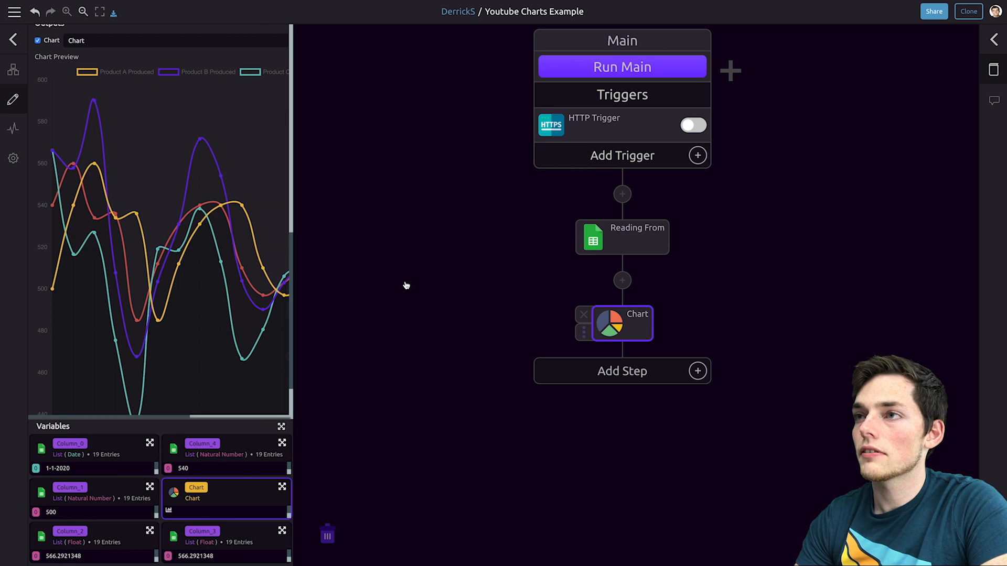
Step: Add a Dashboard Response step after the Chart step and title its response output "Products Produced"
left_click(407, 285)
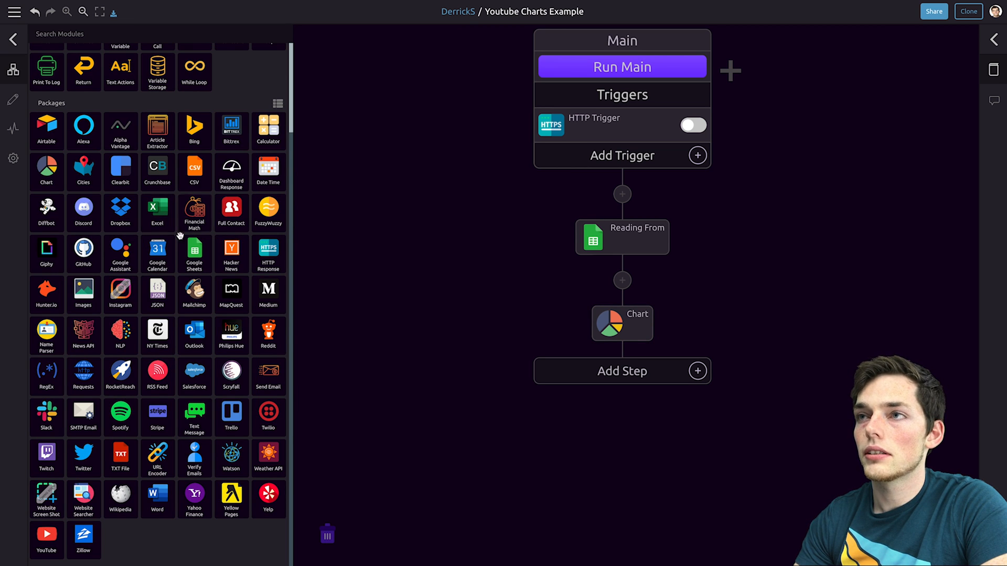
left_click_drag(85, 214, 282, 341)
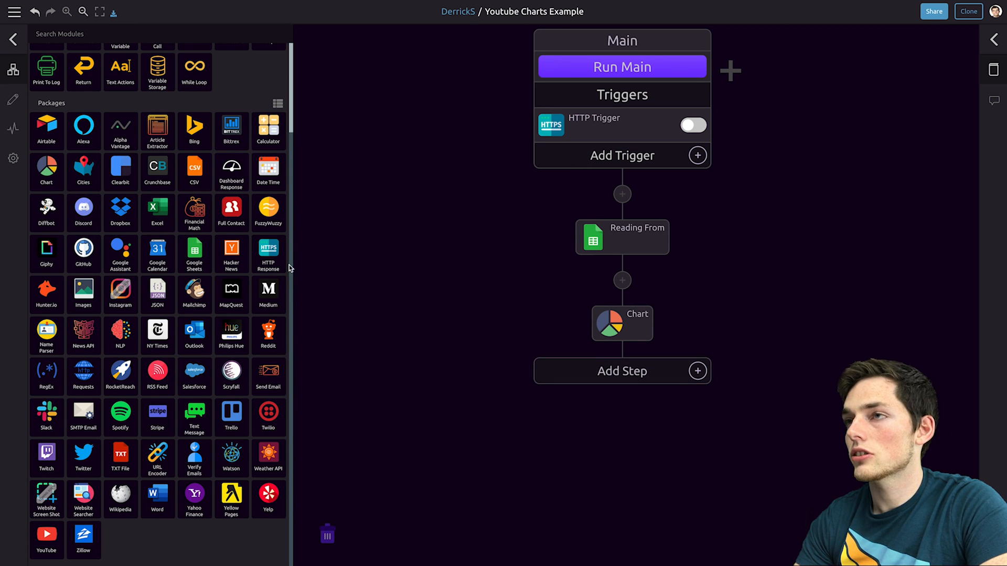
double_click(79, 103)
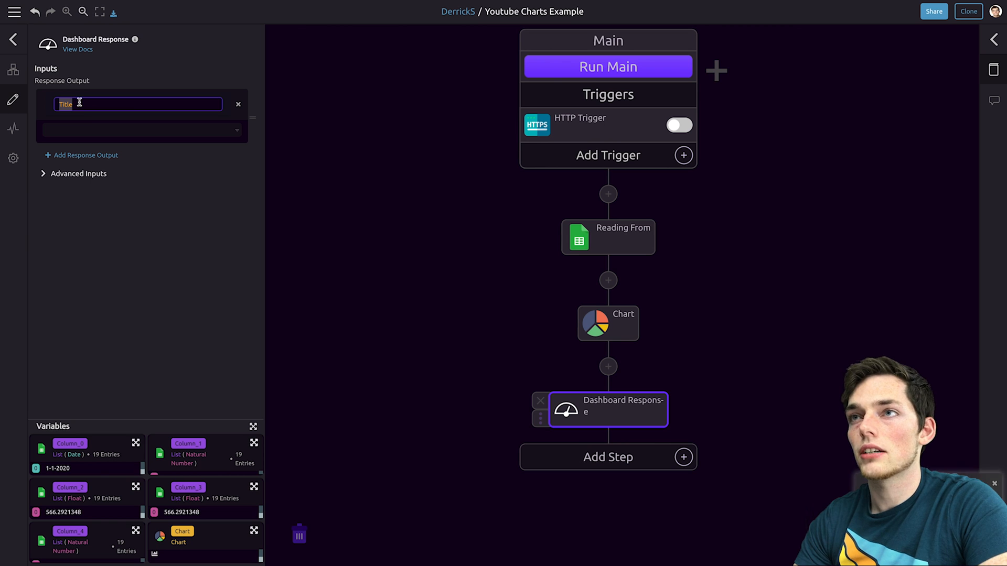
type("Products Produced")
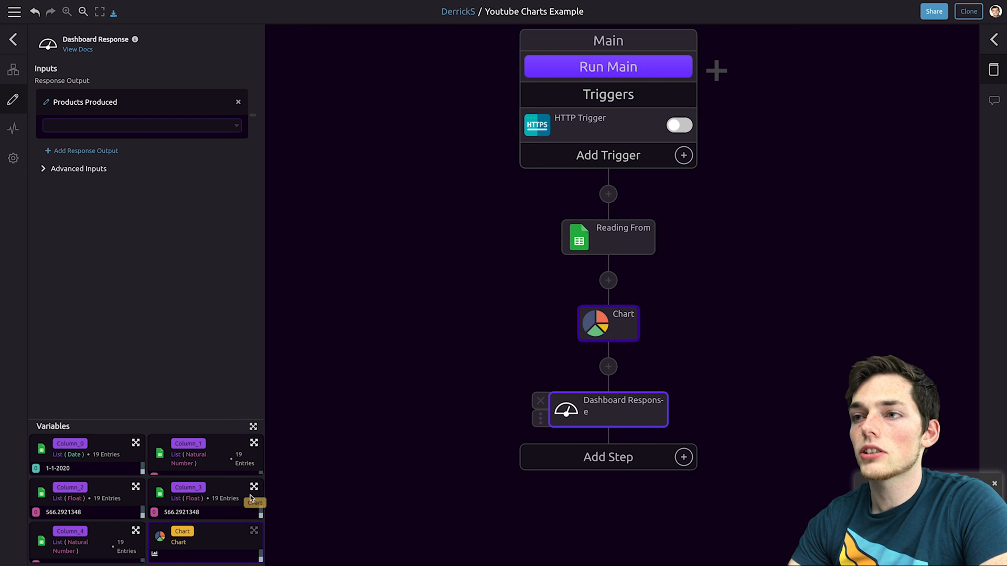
Step: Assign the Chart variable as the value of the "Products Produced" response output
left_click(105, 123)
left_click_drag(105, 124, 95, 130)
left_click(35, 200)
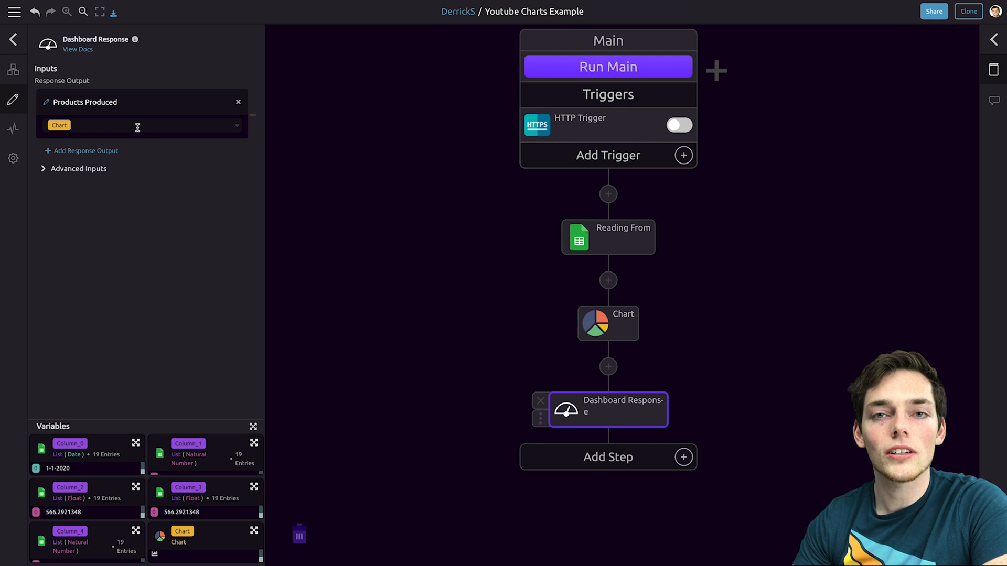
Step: Turn on the HTTP trigger and open its endpoint URL to inspect the line chart on the dashboard page
left_click(677, 129)
left_click(679, 129)
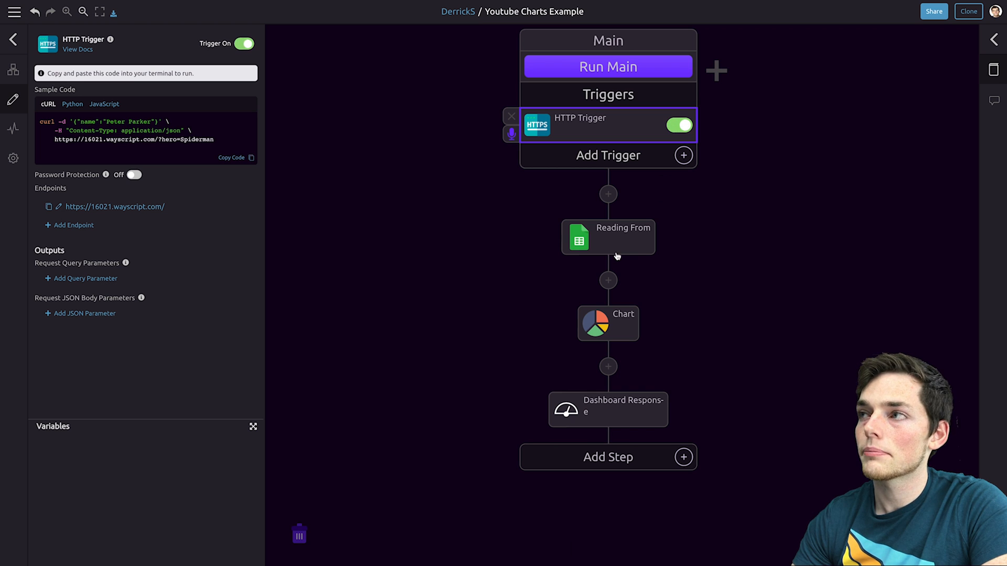
left_click(134, 208)
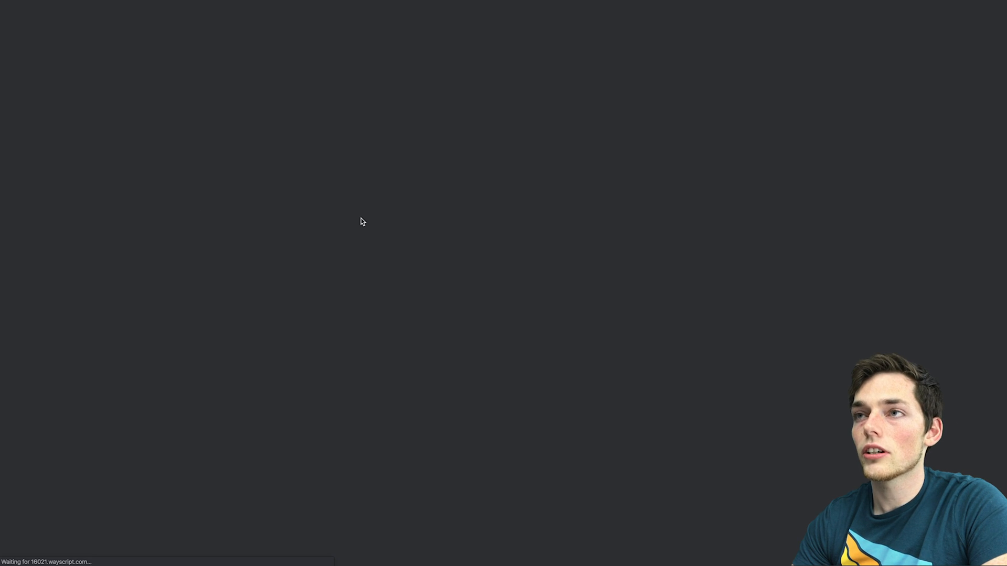
scroll(118, 278, "down", 3)
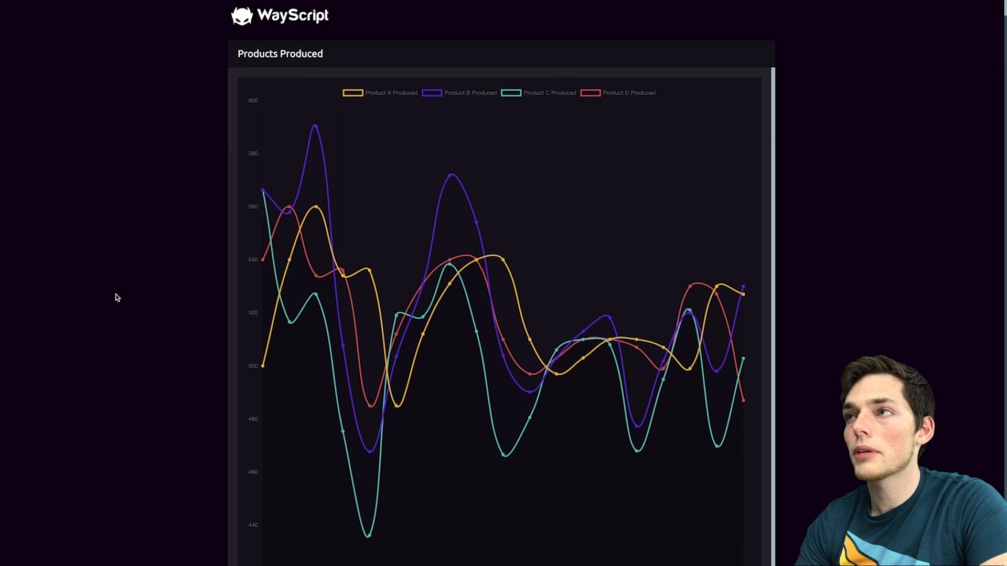
scroll(118, 286, "up", 3)
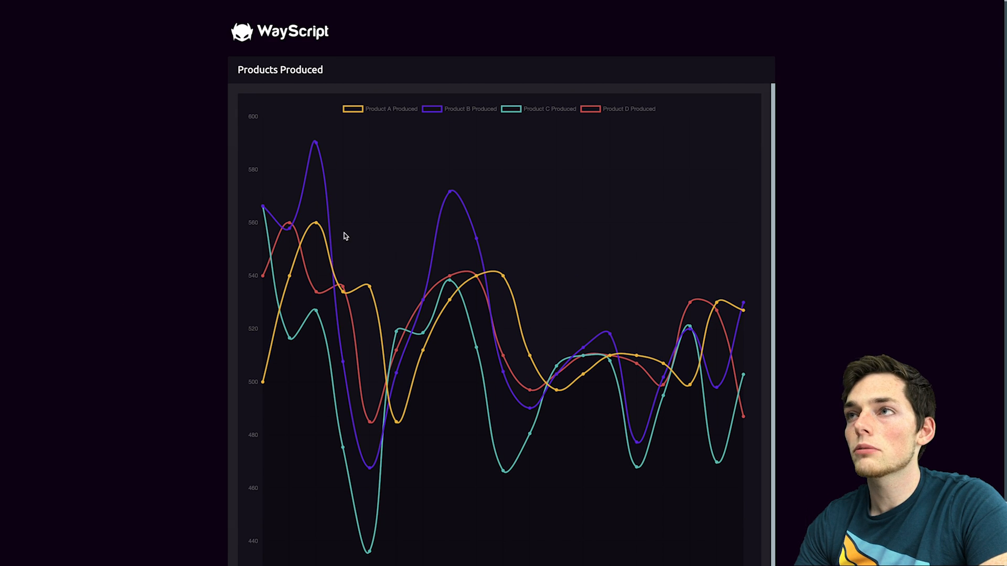